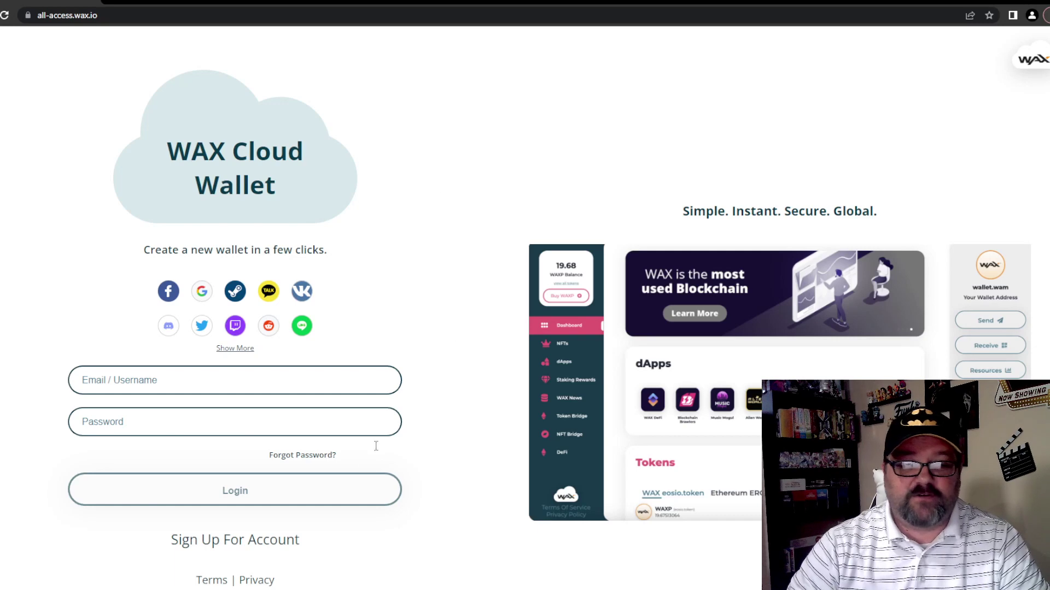
Sign up for a new account with email and password, then open the Welcome to WAX email in Gmail
{"action": "left_click", "coordinate": [252, 541]}
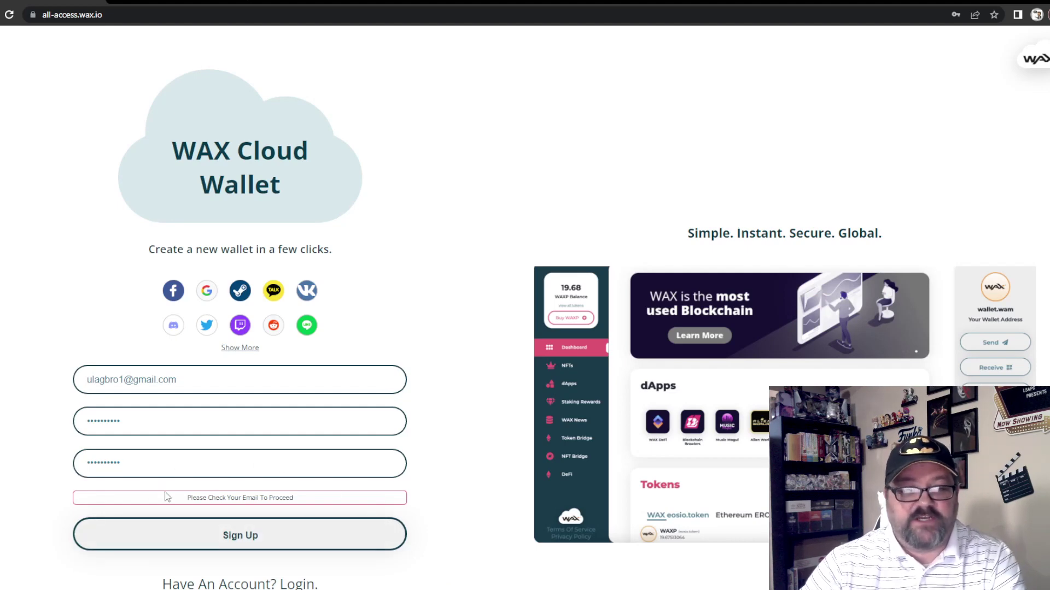
{"action": "left_click", "coordinate": [180, 2]}
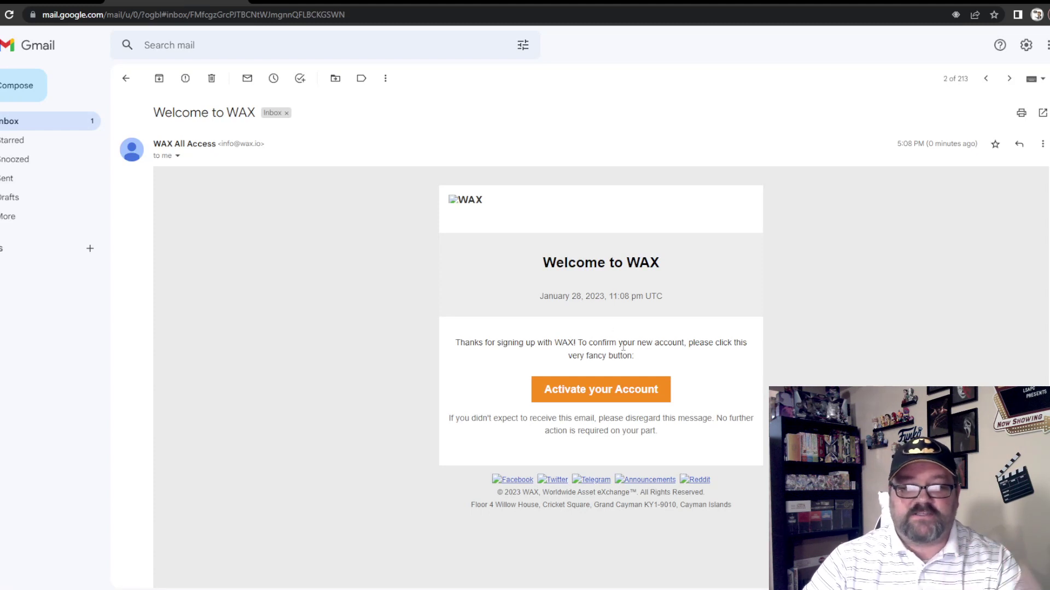
Activate the account with the Activate your Account button in the Welcome to WAX email
{"action": "left_click", "coordinate": [602, 390]}
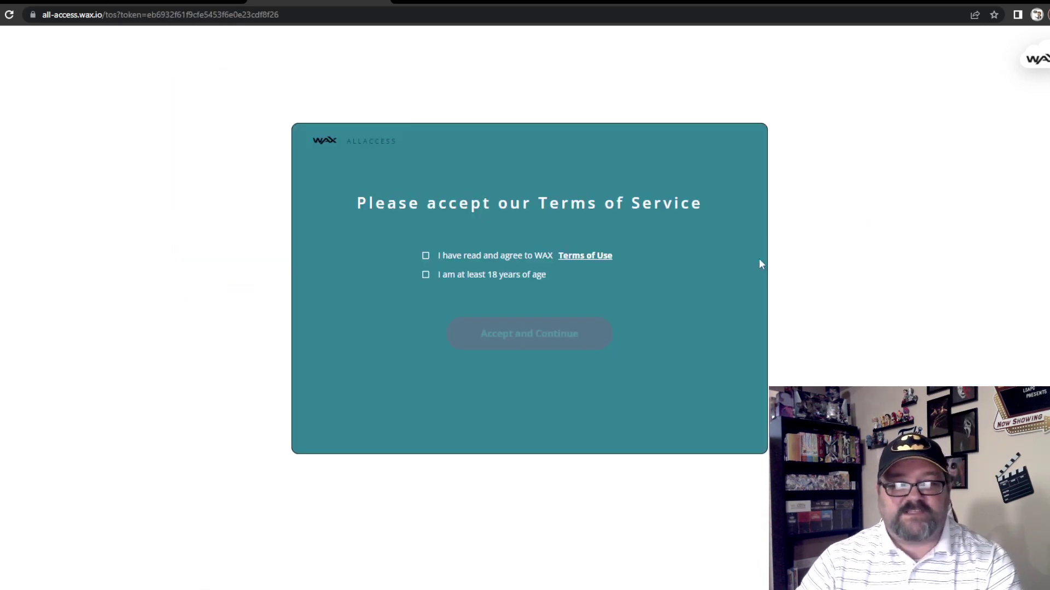
Agree to the Terms of Use, confirm being at least 18, and accept and continue
{"action": "left_click", "coordinate": [426, 257]}
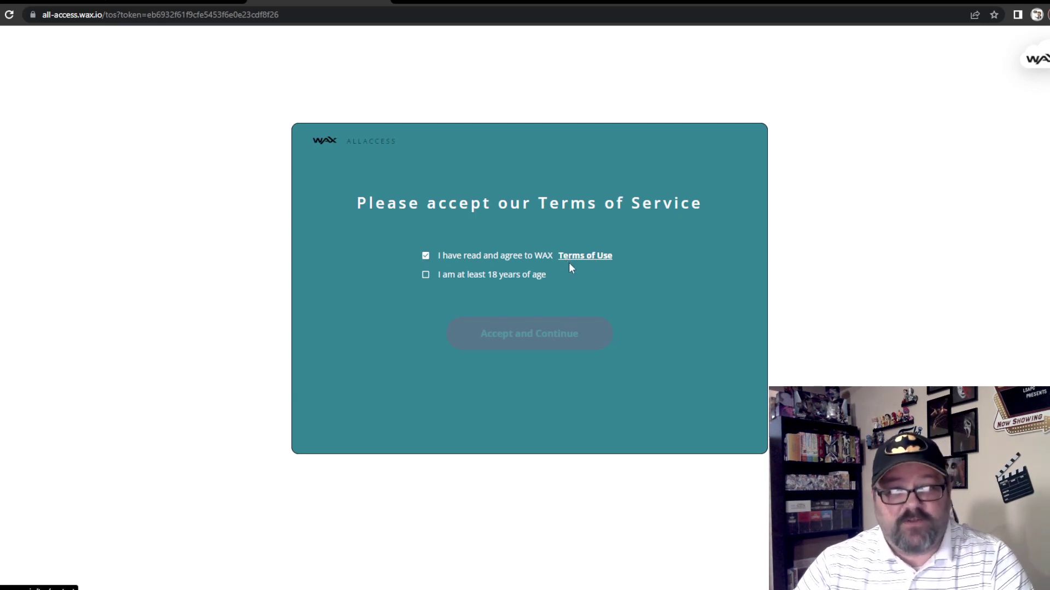
{"action": "left_click", "coordinate": [432, 278]}
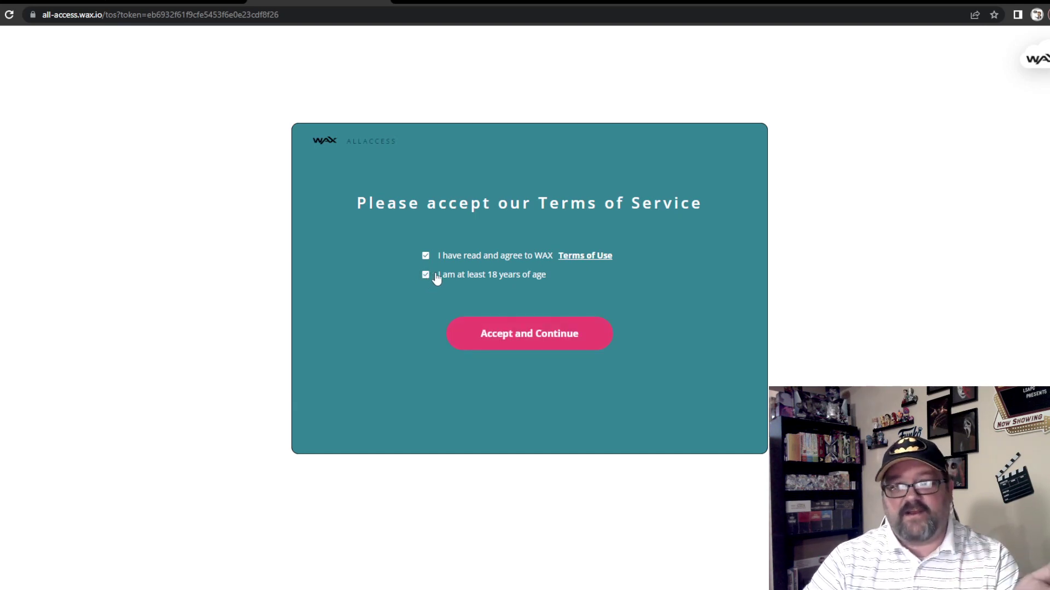
{"action": "left_click", "coordinate": [520, 338]}
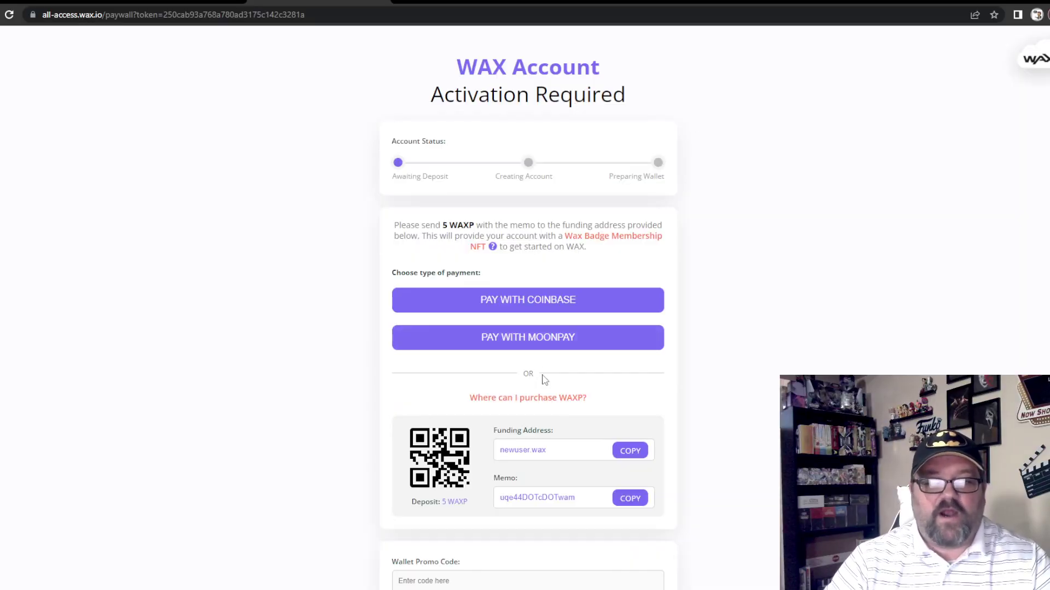
Scroll through the activation page's Coinbase, MoonPay and direct-transfer payment options
{"action": "scroll", "coordinate": [541, 413], "scroll_direction": "down", "scroll_amount": 1}
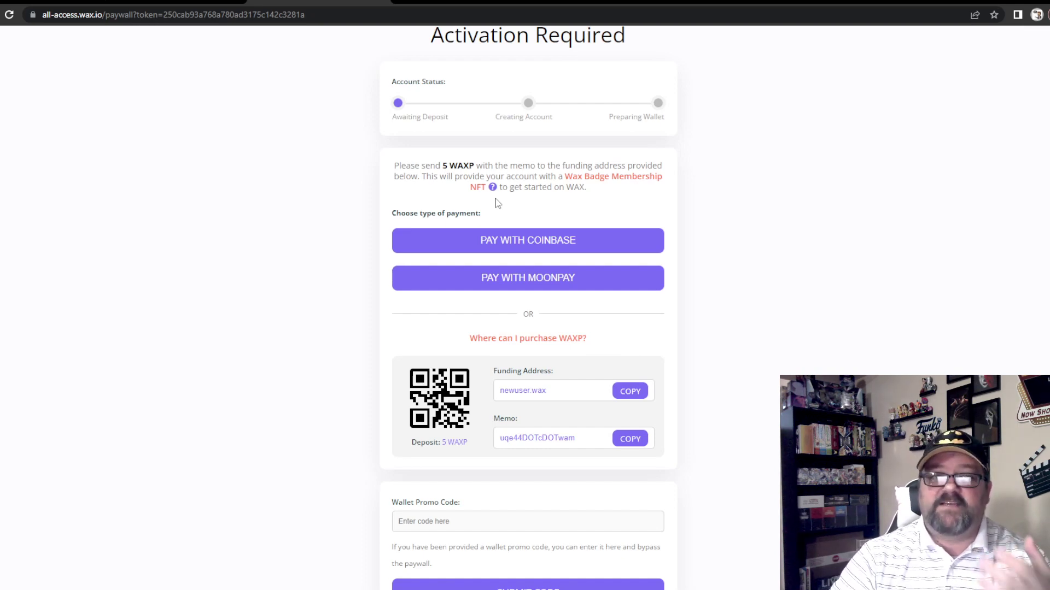
{"action": "scroll", "coordinate": [521, 224], "scroll_direction": "down", "scroll_amount": 2}
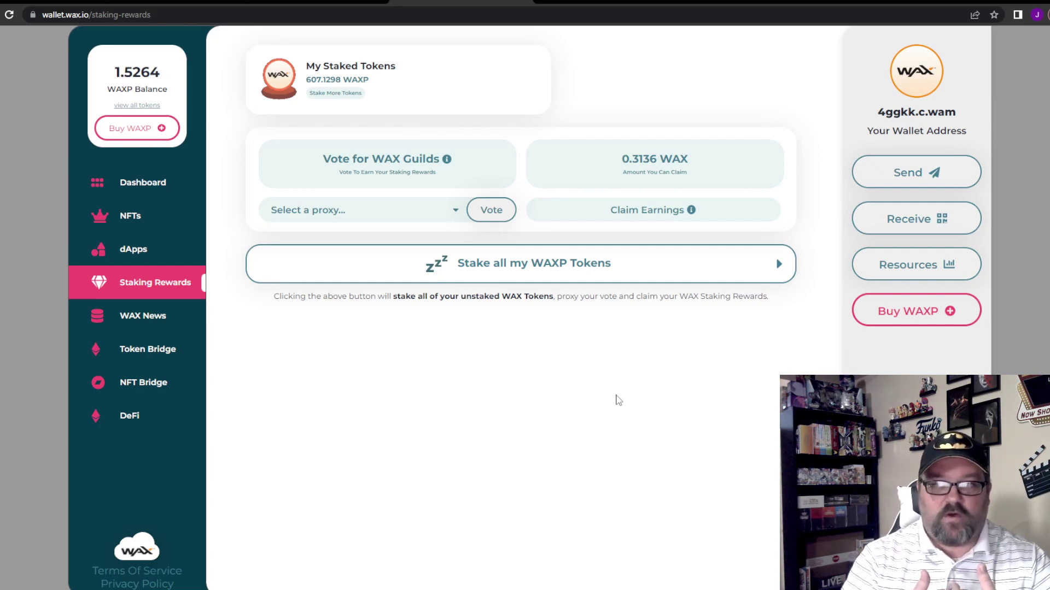
Start a send of 5 WAXP from the existing wallet
{"action": "left_click", "coordinate": [931, 172]}
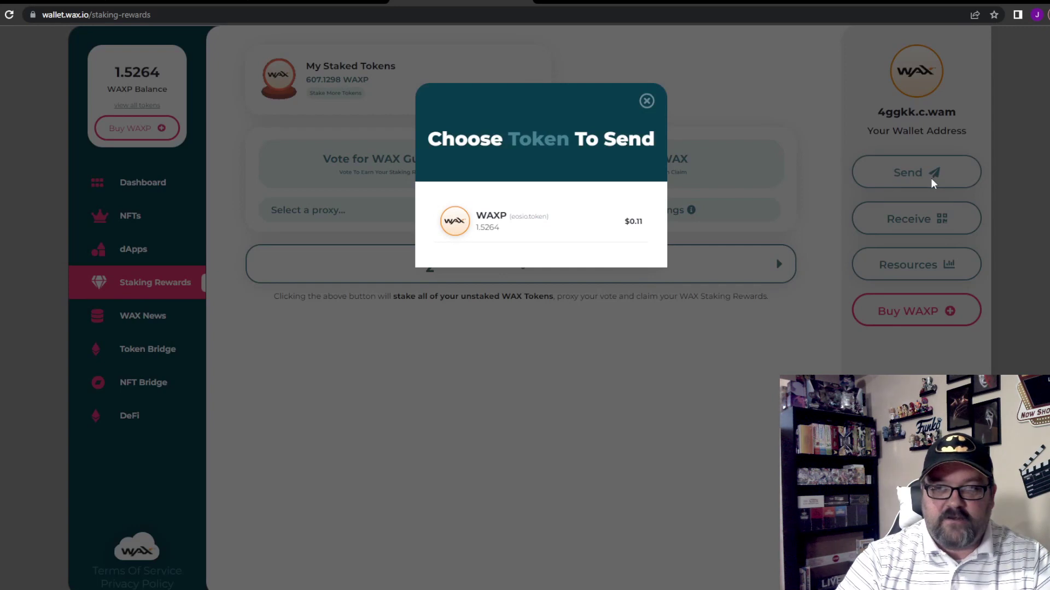
{"action": "left_click", "coordinate": [526, 230]}
{"action": "left_click", "coordinate": [544, 207]}
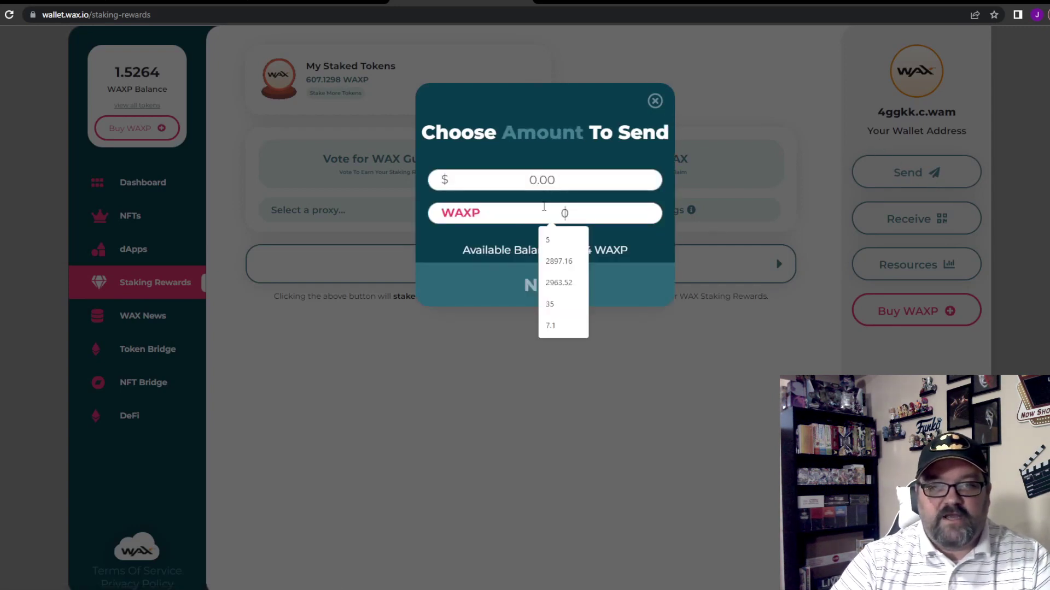
{"action": "type", "text": "5"}
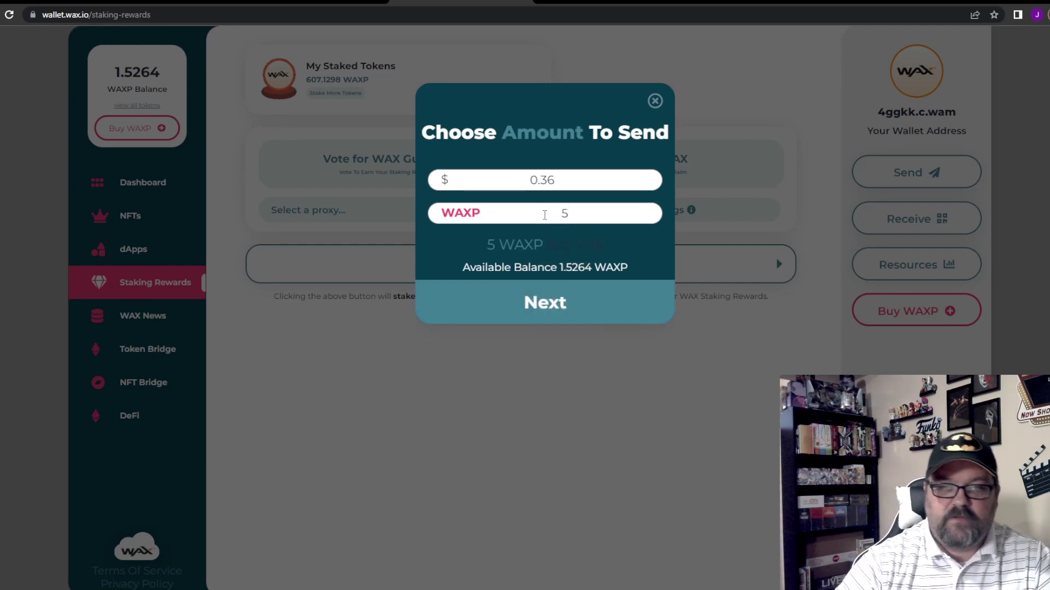
{"action": "left_click", "coordinate": [540, 295]}
Set newuser.wax as the recipient, leaving the memo field empty
{"action": "left_click", "coordinate": [533, 203]}
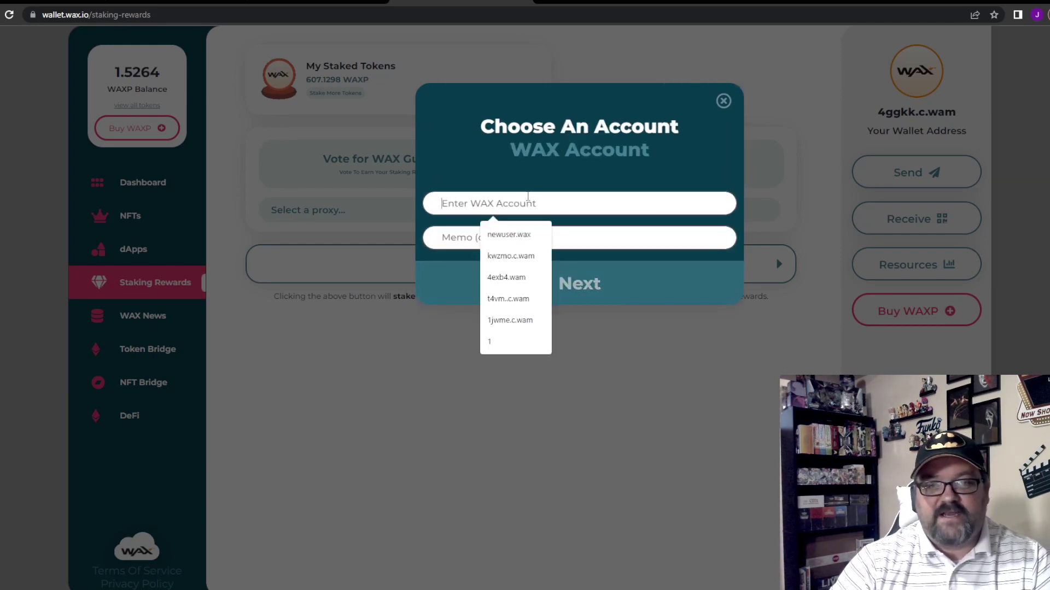
{"action": "left_click", "coordinate": [519, 234]}
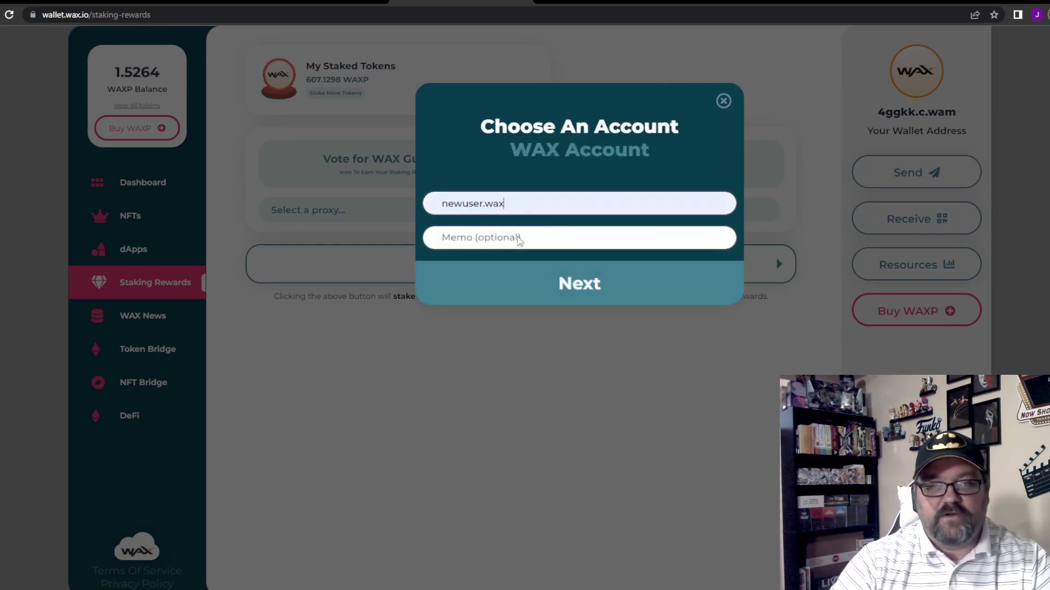
{"action": "left_click", "coordinate": [490, 238]}
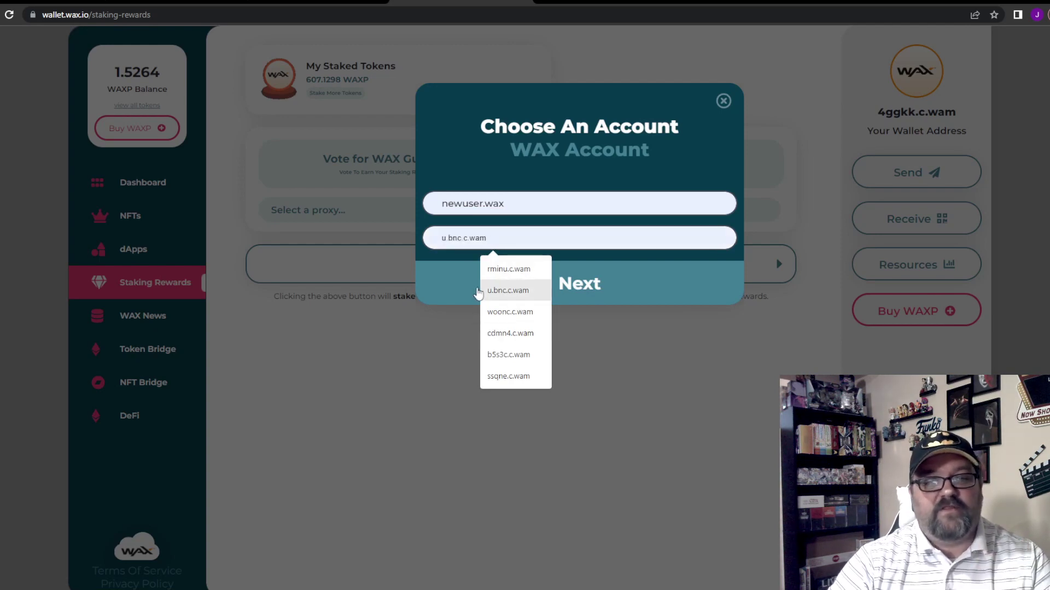
{"action": "left_click", "coordinate": [766, 248]}
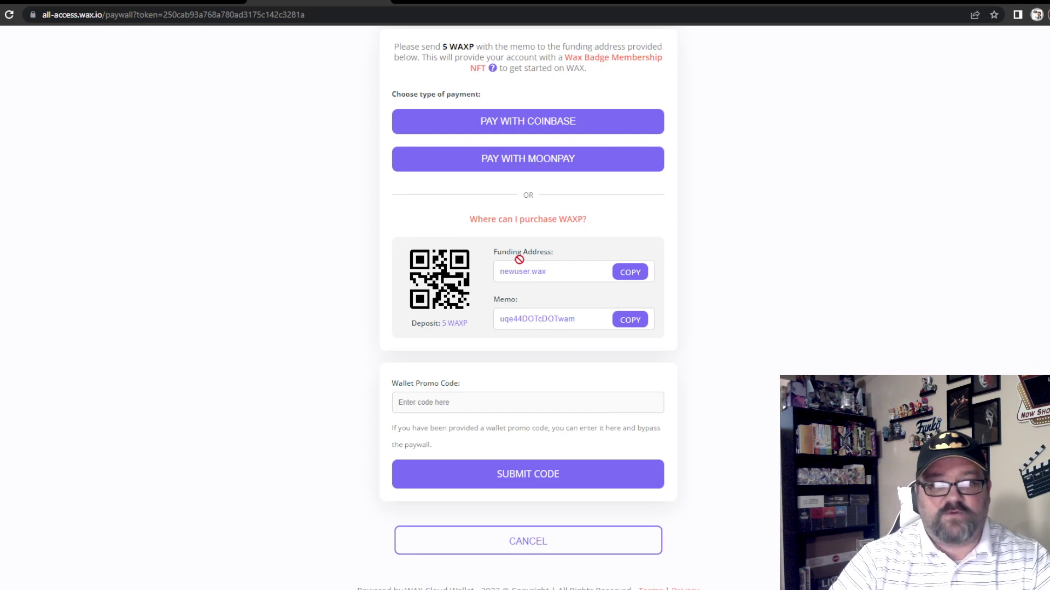
Copy the deposit memo from the activation page
{"action": "left_click", "coordinate": [622, 327]}
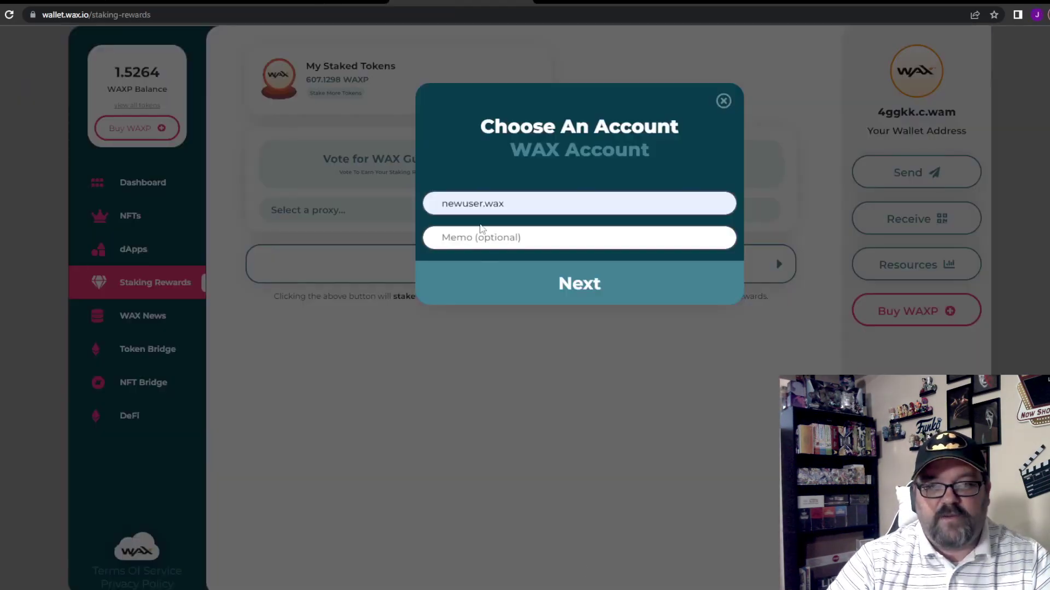
Paste the deposit memo and replace both DOT words with '.' characters
{"action": "left_click", "coordinate": [494, 239]}
{"action": "right_click", "coordinate": [514, 243]}
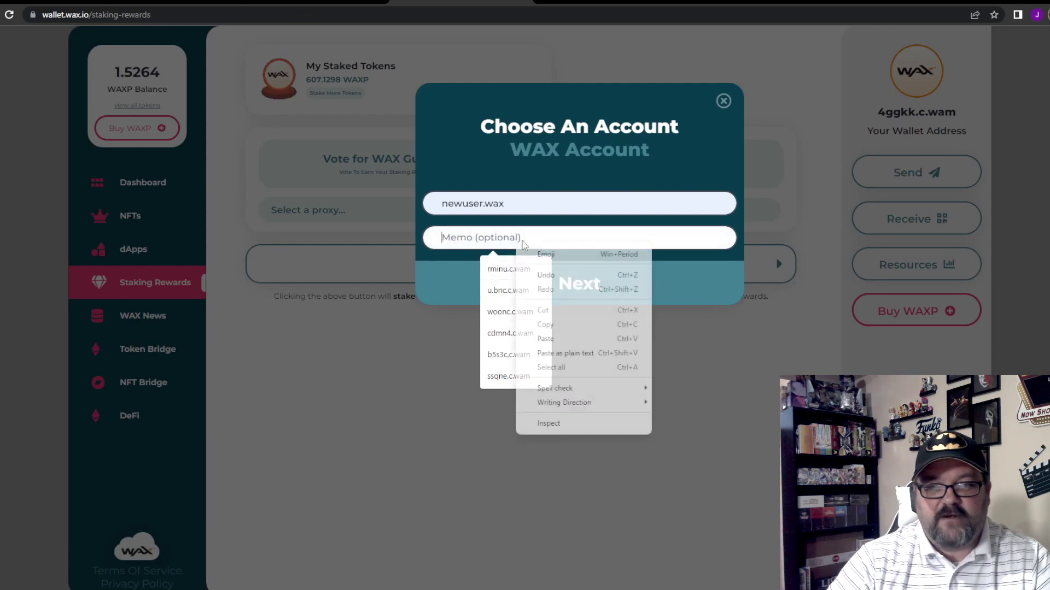
{"action": "left_click", "coordinate": [547, 339]}
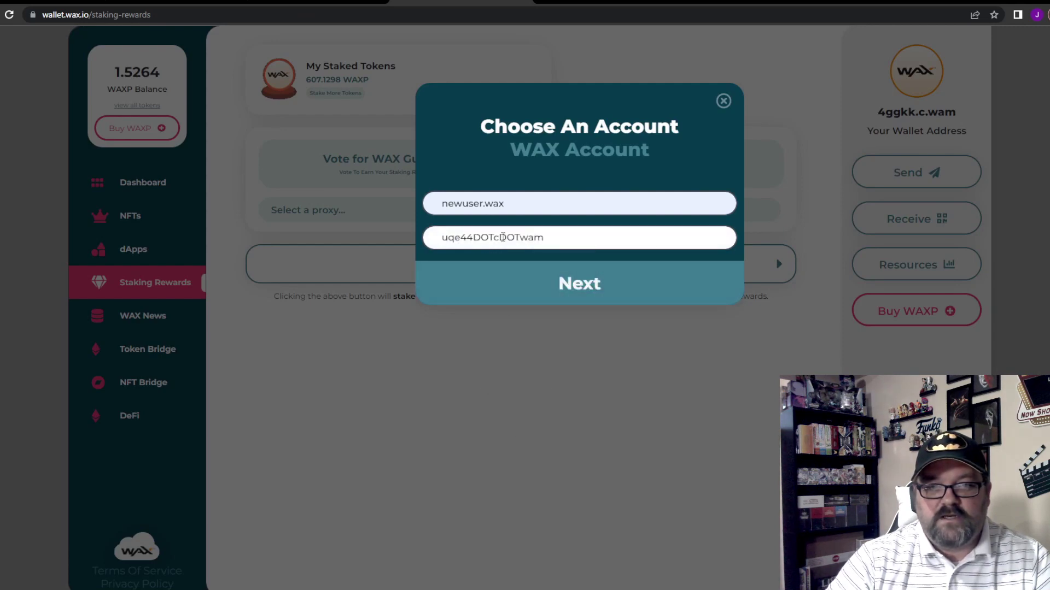
{"action": "key", "text": "BackSpace"}
{"action": "key", "text": "BackSpace"}
{"action": "key", "text": "BackSpace"}
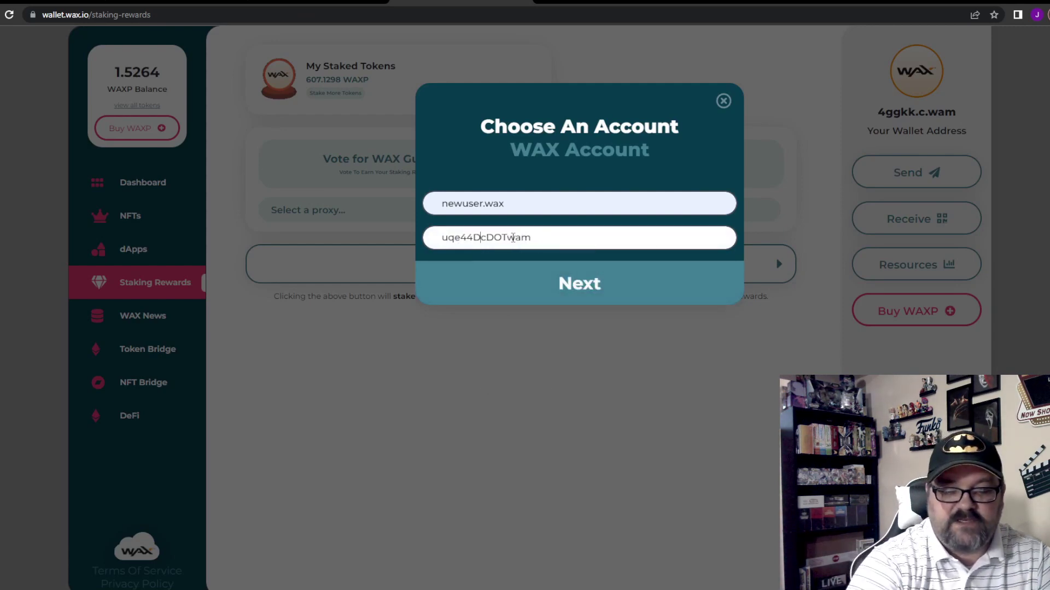
{"action": "type", "text": "."}
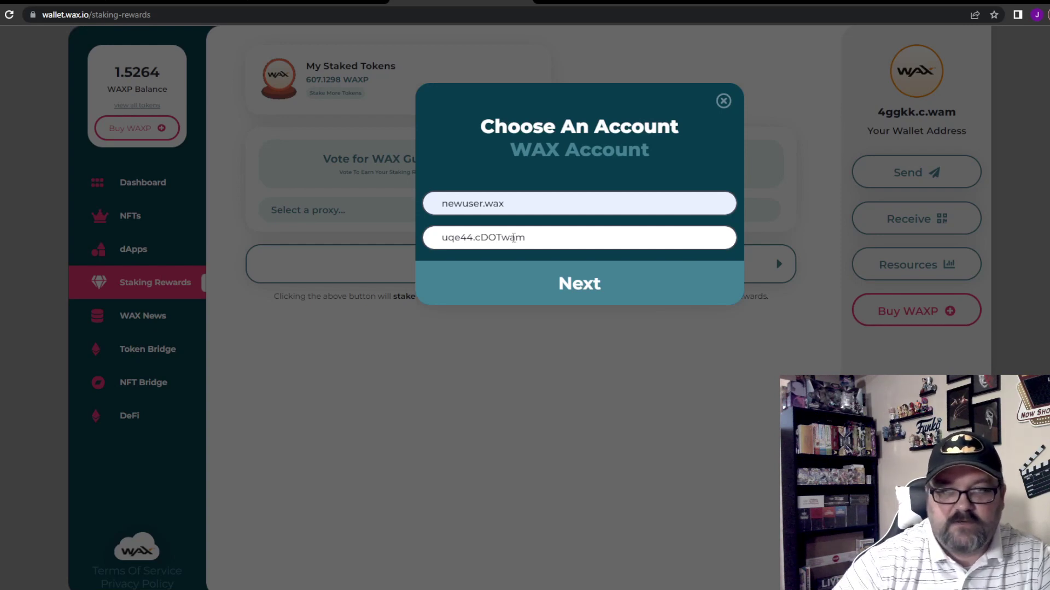
{"action": "left_click", "coordinate": [503, 237]}
{"action": "key", "text": "BackSpace"}
{"action": "key", "text": "BackSpace"}
{"action": "key", "text": "BackSpace"}
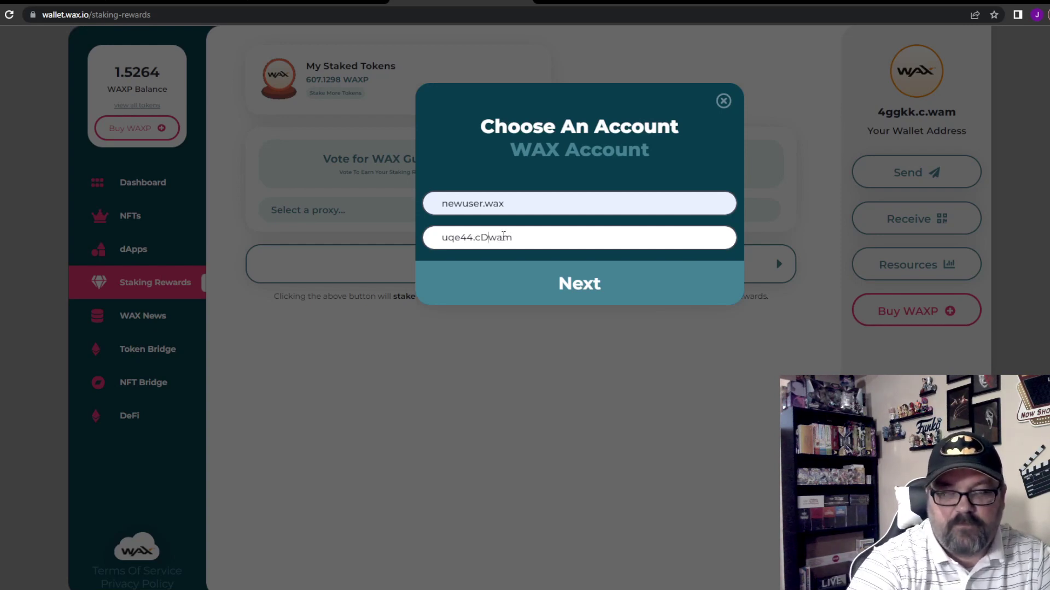
{"action": "type", "text": "."}
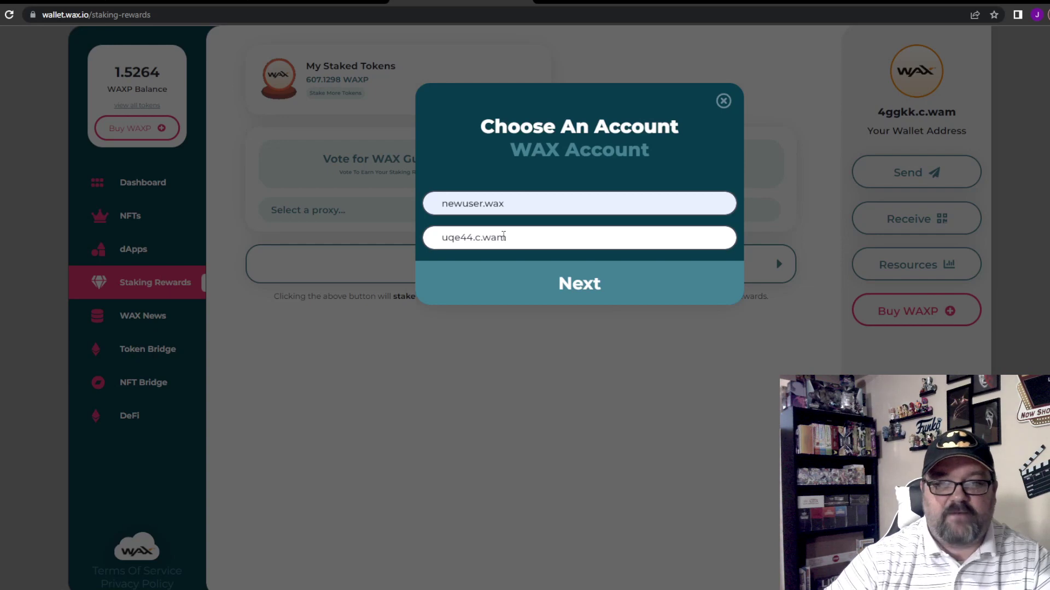
Submit the 5 WAXP send, dismiss the overdrawn-balance failure, and close the dialog
{"action": "left_click", "coordinate": [540, 291]}
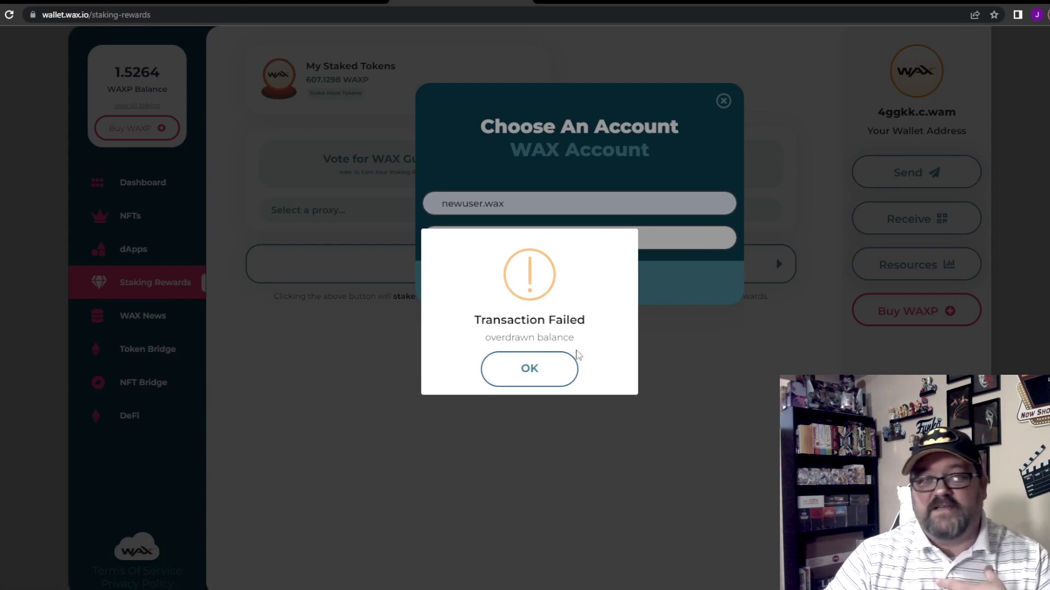
{"action": "left_click", "coordinate": [530, 367]}
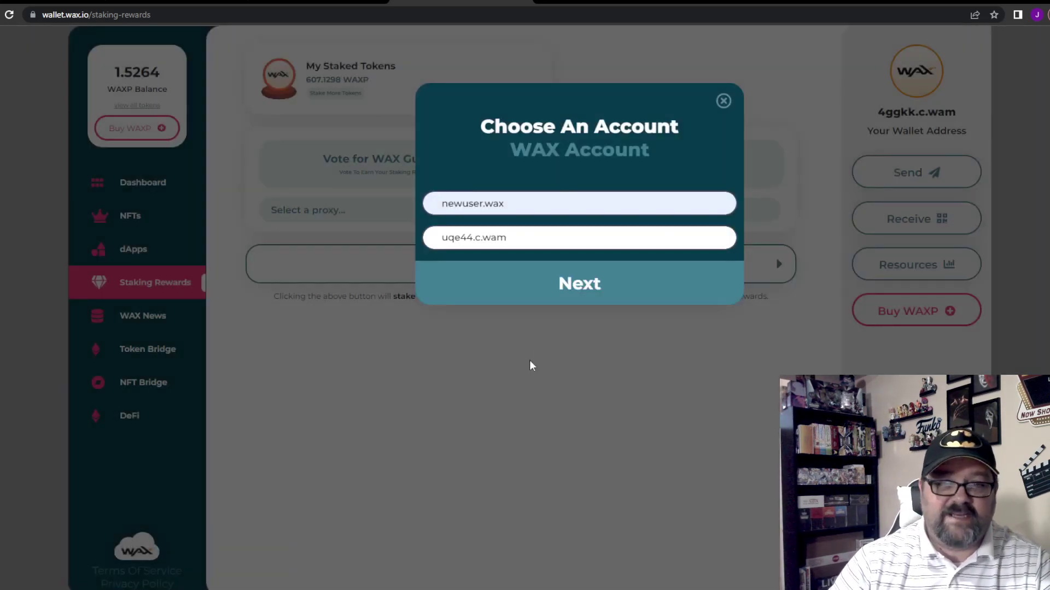
{"action": "left_click", "coordinate": [723, 100]}
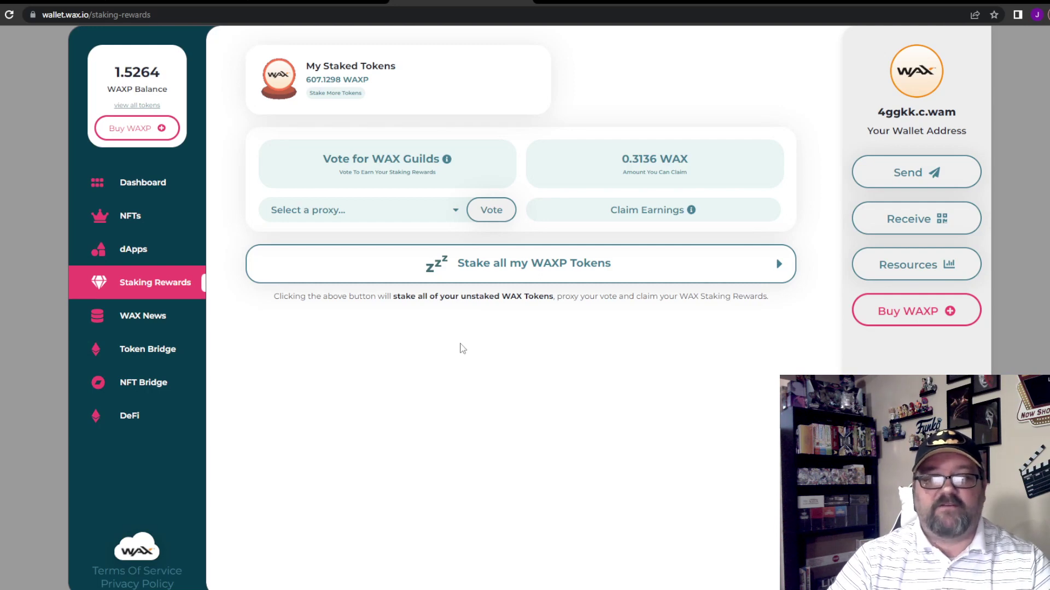
Browse Dashboard, NFTs and Staking Rewards, ending on the Dashboard showing 1.5264 WAXP
{"action": "left_click", "coordinate": [146, 183]}
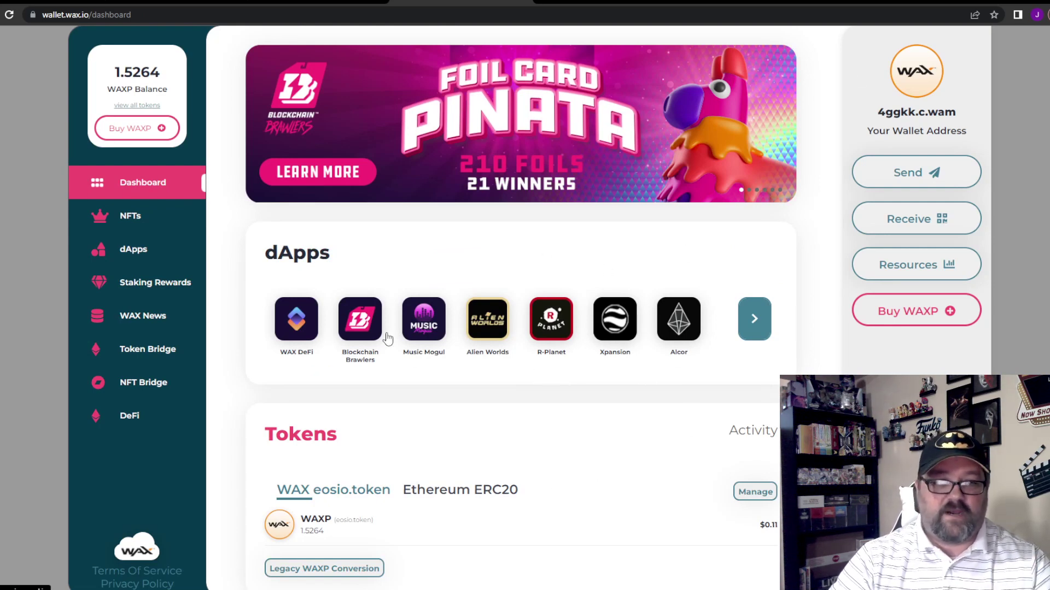
{"action": "left_click", "coordinate": [130, 216]}
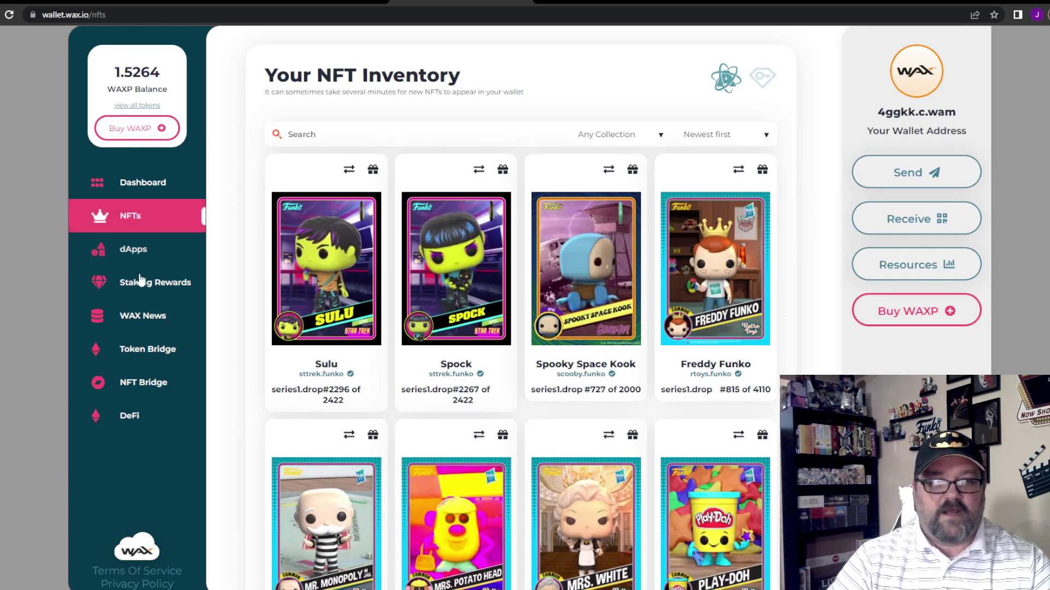
{"action": "left_click", "coordinate": [138, 282]}
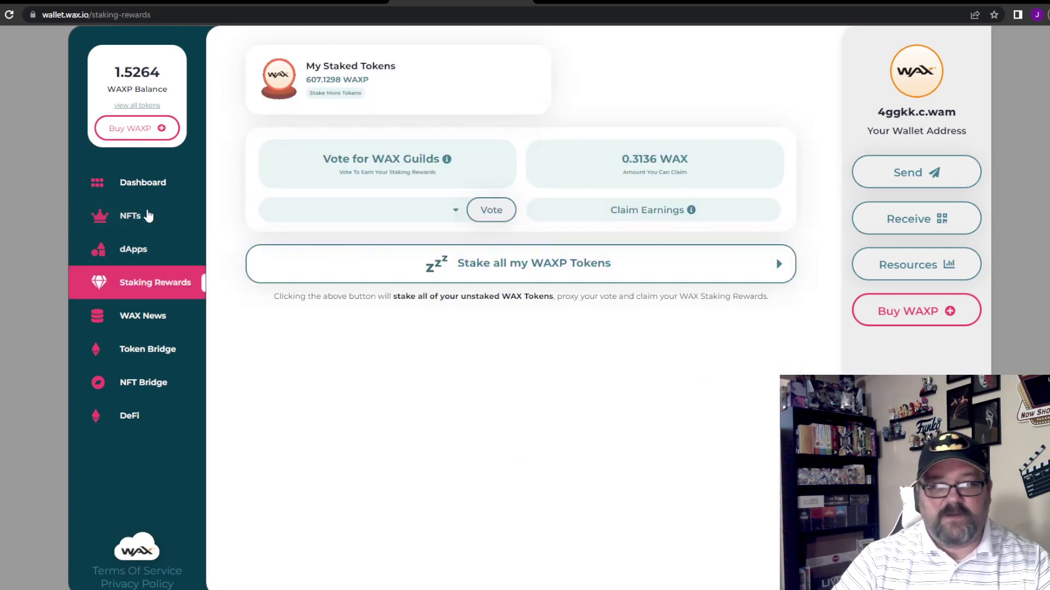
{"action": "left_click", "coordinate": [145, 186]}
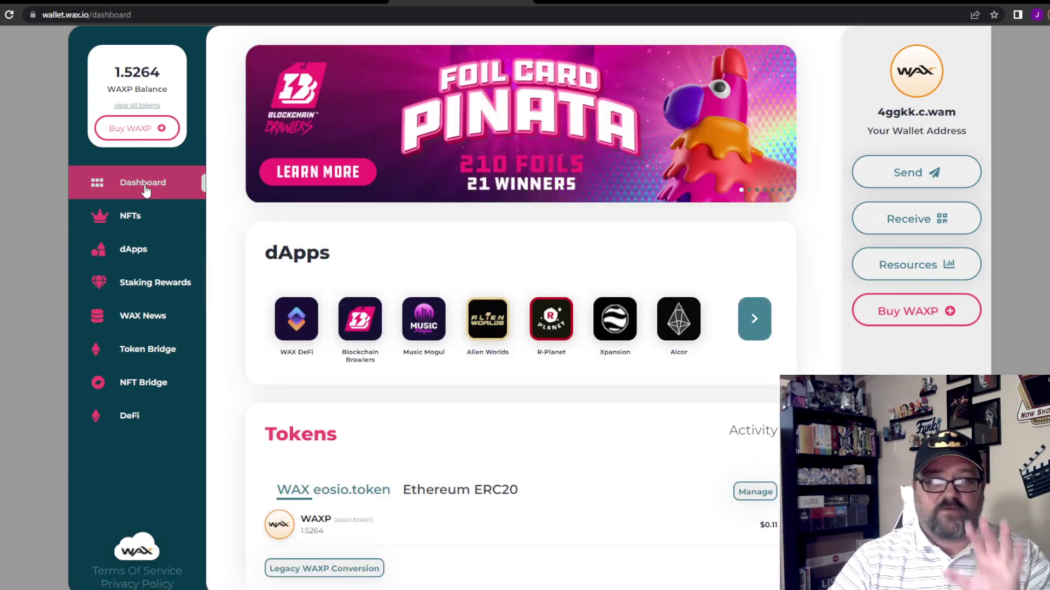